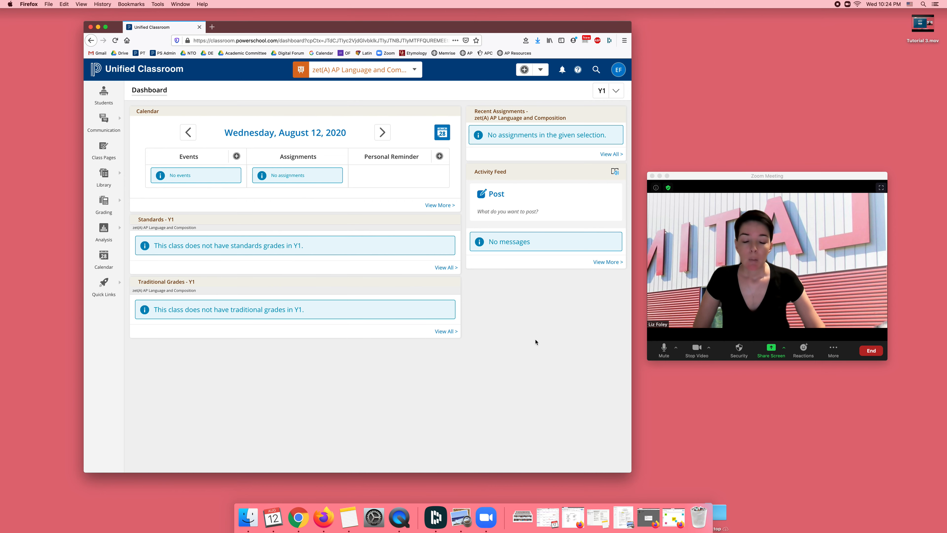
Open the Y1 formula for zet(A) AP Language and Composition for editing in the Traditional Grade Calculation settings
{"action": "left_click", "coordinate": [408, 70]}
{"action": "left_click", "coordinate": [613, 75]}
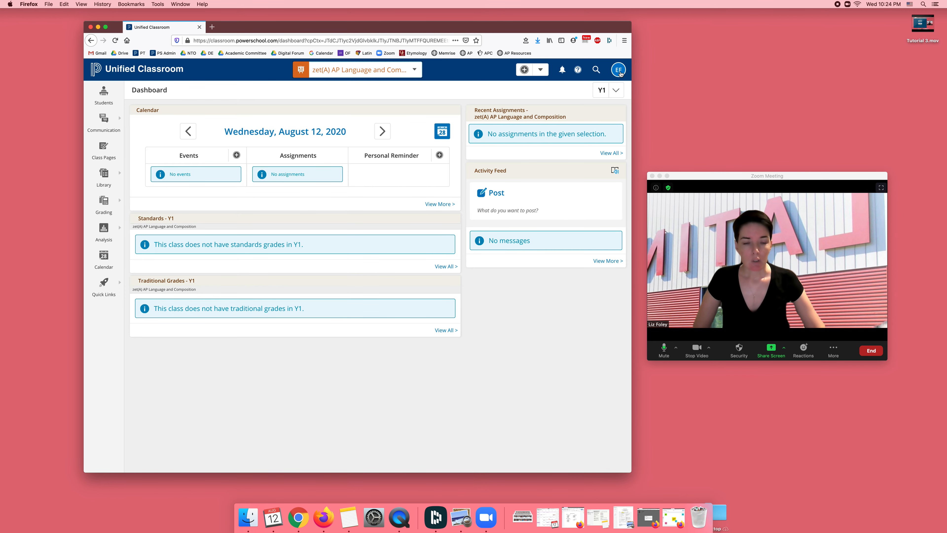
{"action": "left_click", "coordinate": [619, 71]}
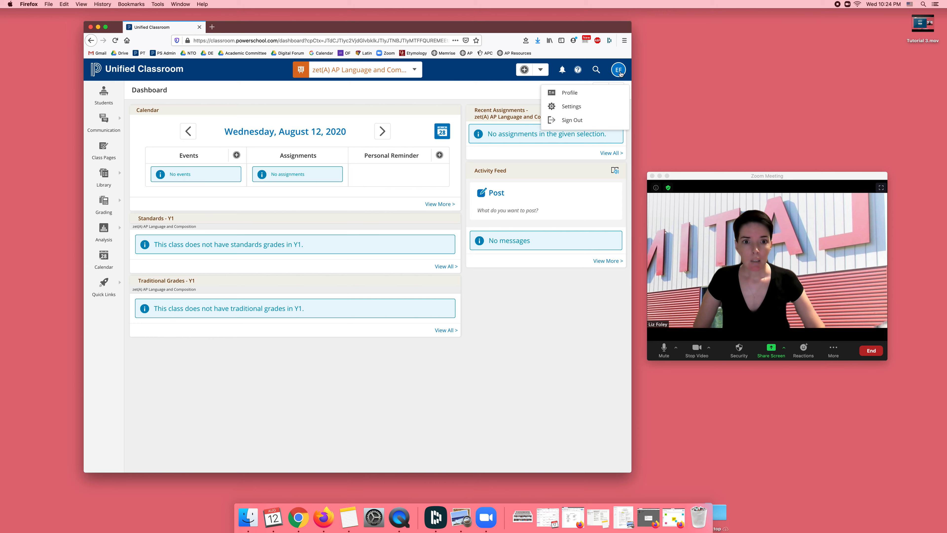
{"action": "left_click", "coordinate": [613, 108]}
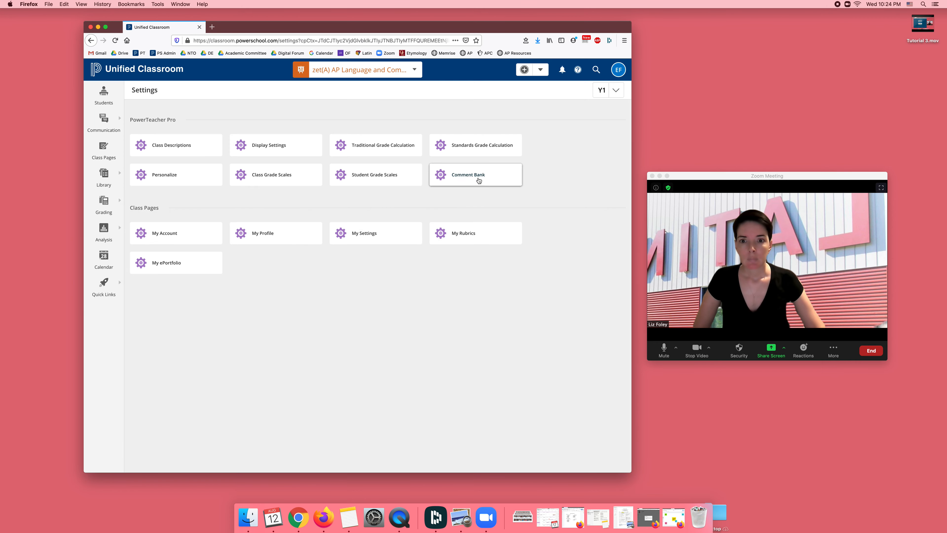
{"action": "left_click", "coordinate": [410, 147]}
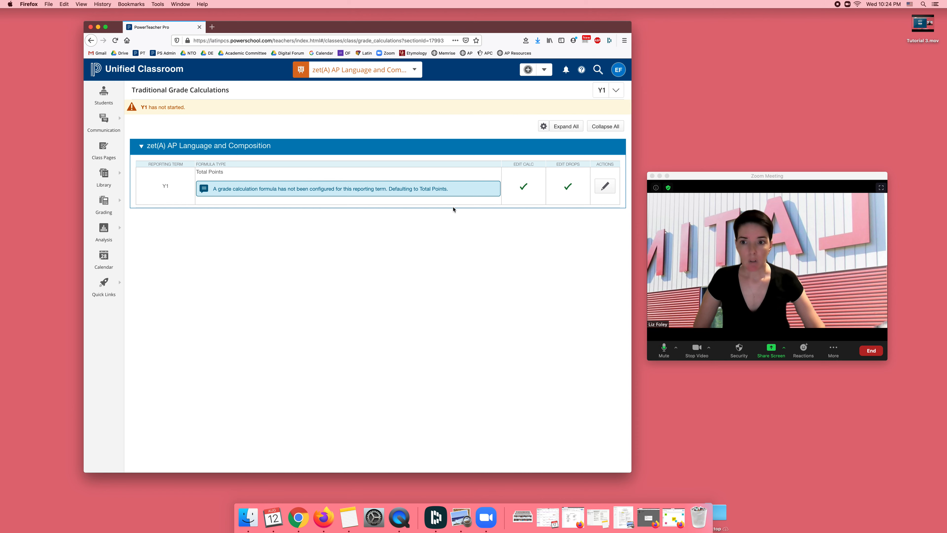
{"action": "left_click", "coordinate": [606, 187]}
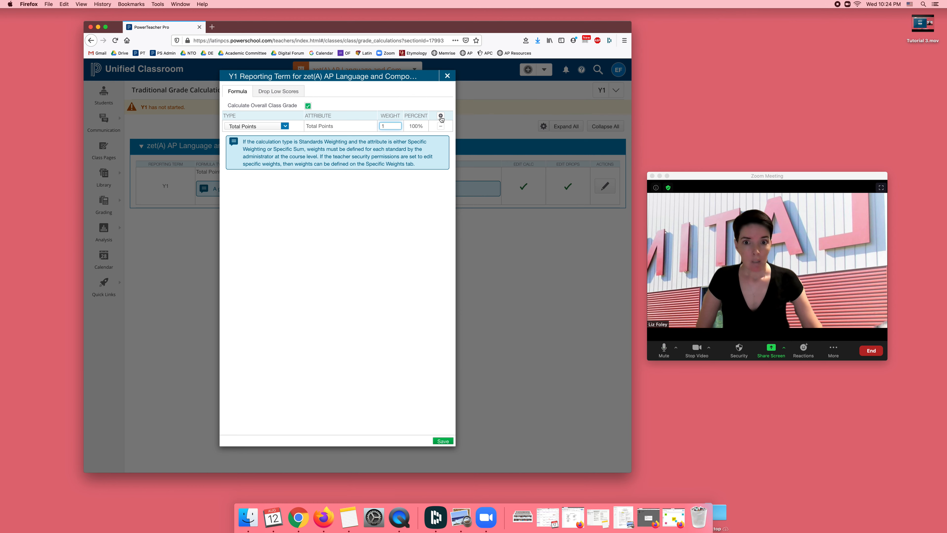
Change the formula's first row to Category Weighting for Classwork with a weight of 20
{"action": "left_click", "coordinate": [266, 126]}
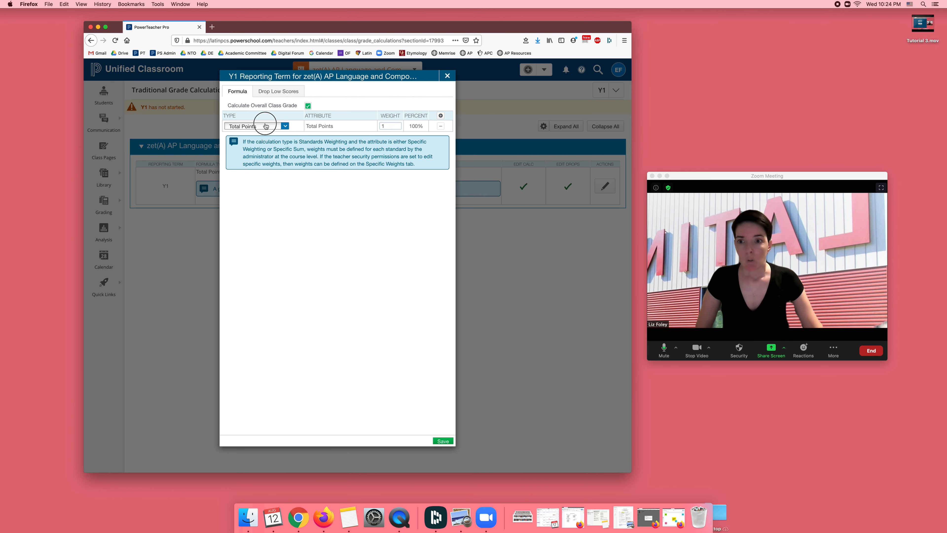
{"action": "left_click", "coordinate": [267, 151]}
{"action": "left_click", "coordinate": [269, 128]}
{"action": "left_click", "coordinate": [268, 159]}
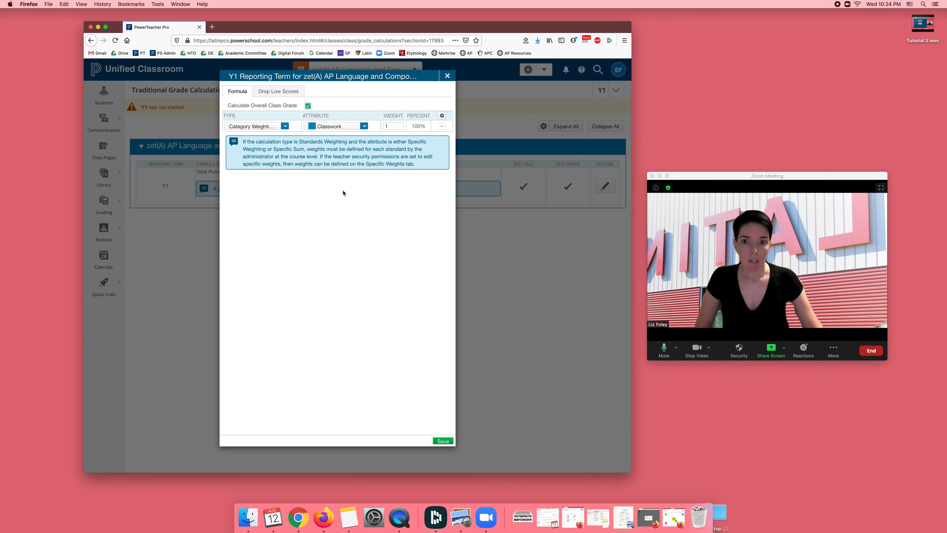
{"action": "left_click", "coordinate": [337, 127]}
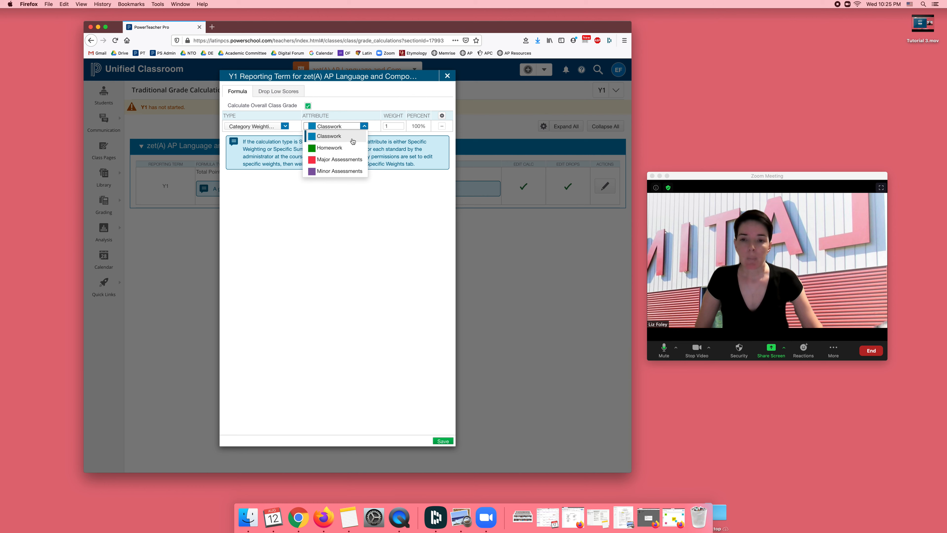
{"action": "left_click", "coordinate": [352, 137]}
{"action": "left_click", "coordinate": [394, 126]}
{"action": "key", "text": "BackSpace"}
{"action": "type", "text": "20"}
{"action": "left_click", "coordinate": [407, 183]}
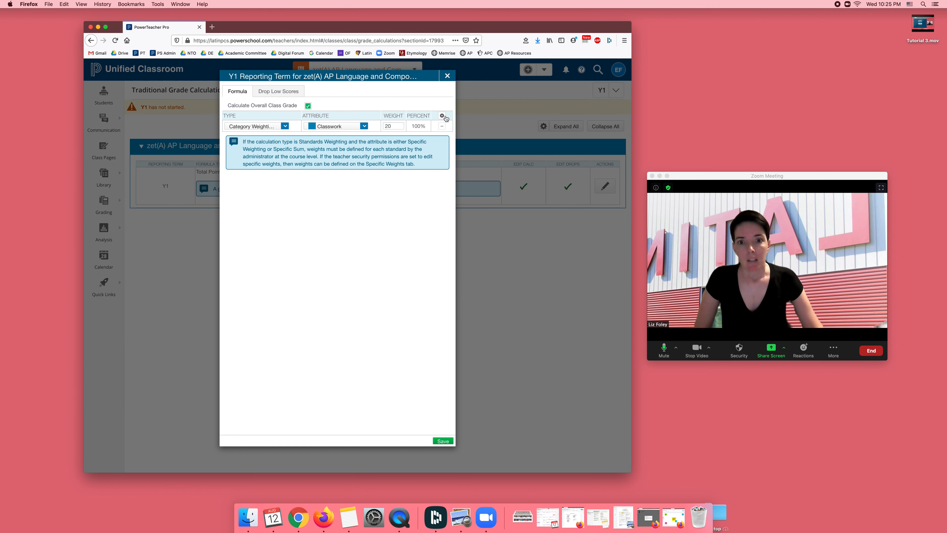
Add a Category Weighting row for Homework with a weight of 20
{"action": "left_click", "coordinate": [445, 117]}
{"action": "left_click", "coordinate": [269, 140]}
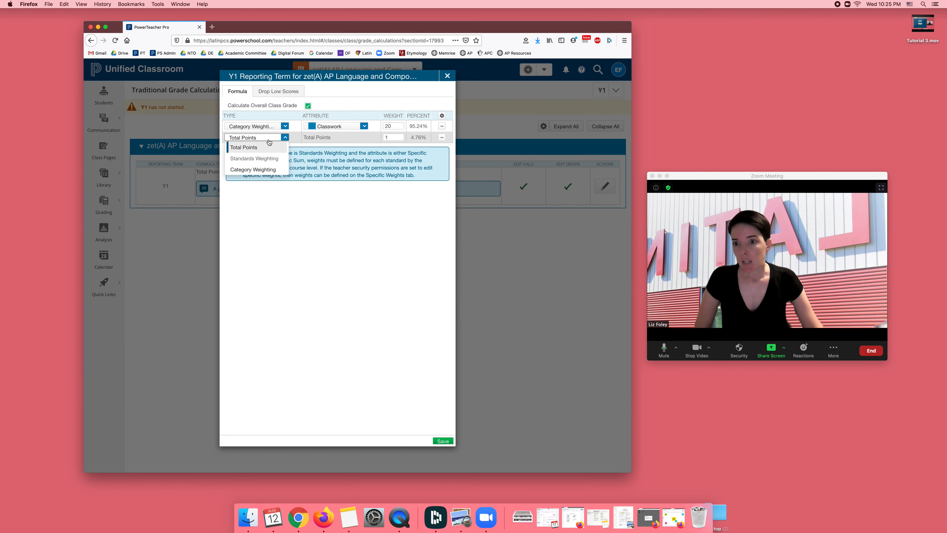
{"action": "left_click", "coordinate": [263, 170]}
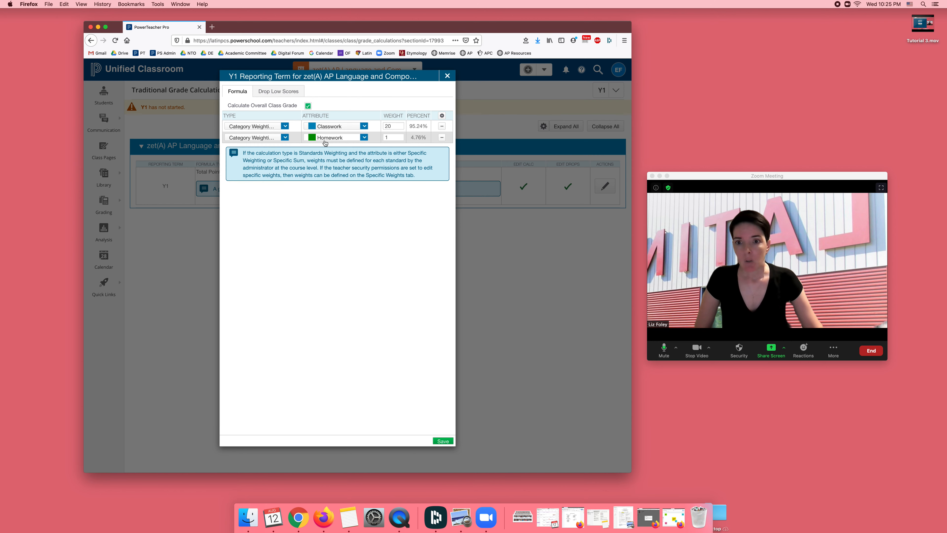
{"action": "double_click", "coordinate": [392, 138]}
{"action": "type", "text": "20"}
{"action": "left_click", "coordinate": [404, 209]}
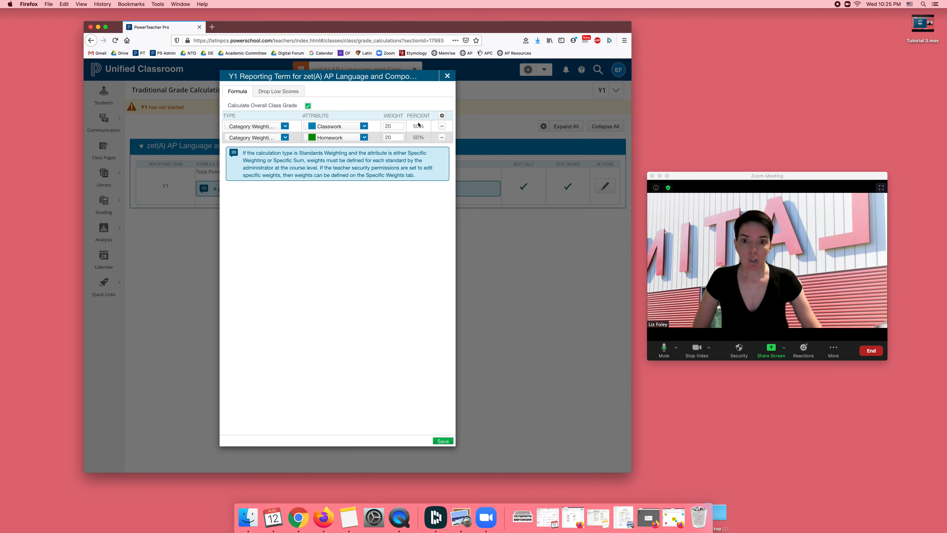
Add two more Category Weighting rows to the formula, for Major Assessments and Minor Assessments
{"action": "left_click", "coordinate": [442, 115]}
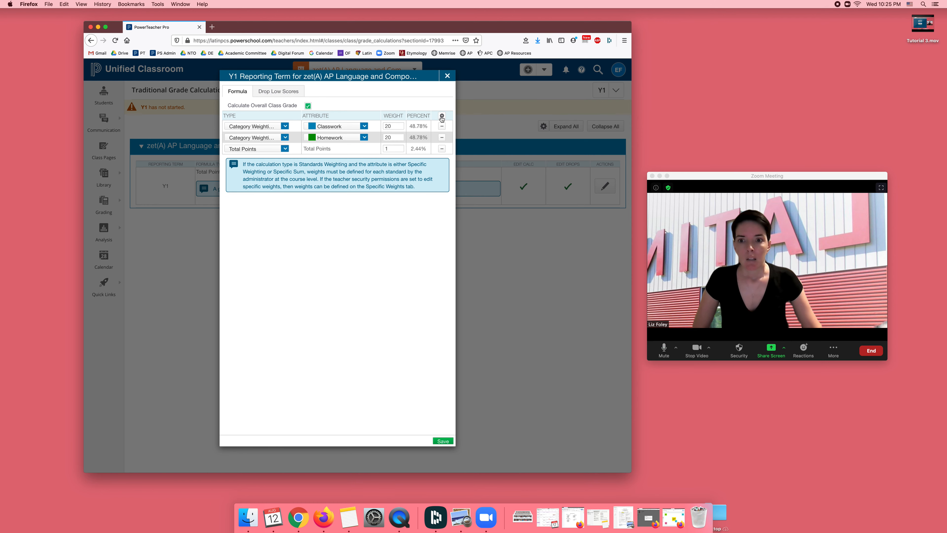
{"action": "left_click", "coordinate": [442, 115]}
{"action": "left_click", "coordinate": [262, 154]}
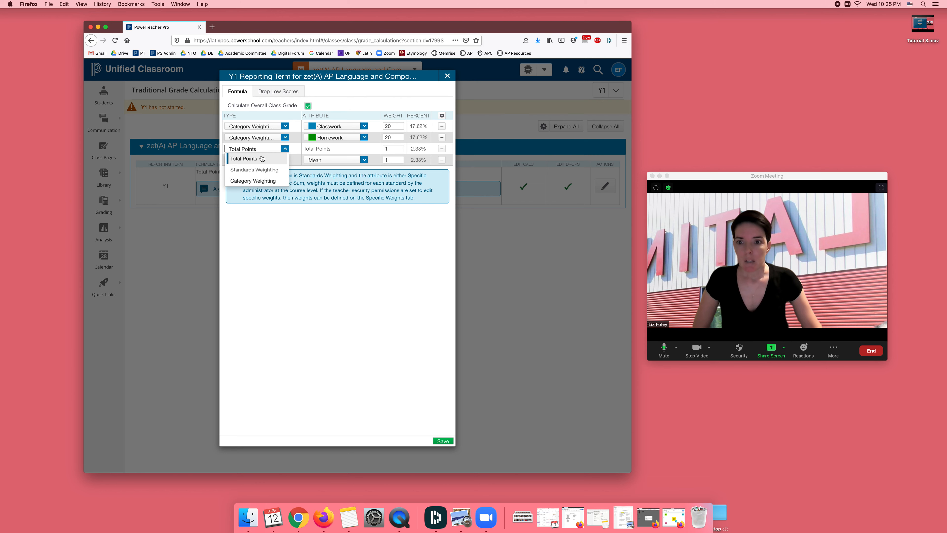
{"action": "left_click", "coordinate": [264, 175]}
{"action": "left_click", "coordinate": [264, 161]}
{"action": "left_click", "coordinate": [258, 186]}
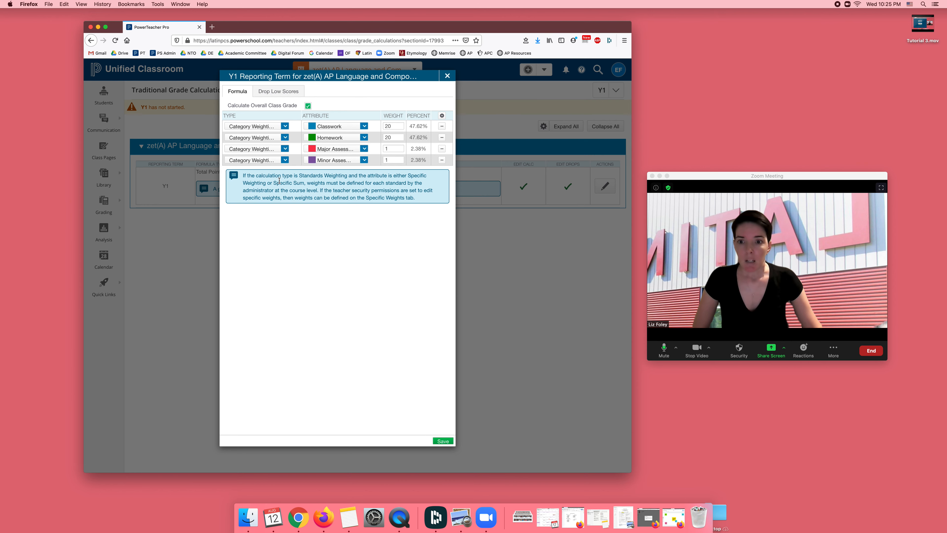
Set the weights of Major Assessments and Minor Assessments to 30 each and save the grade calculation
{"action": "double_click", "coordinate": [393, 149]}
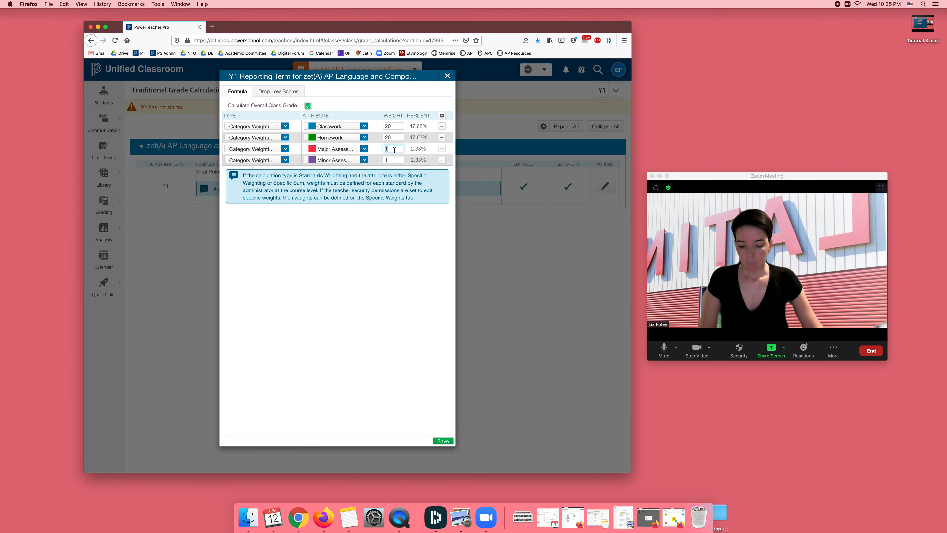
{"action": "type", "text": "30"}
{"action": "left_click", "coordinate": [395, 162]}
{"action": "double_click", "coordinate": [394, 162]}
{"action": "type", "text": "30"}
{"action": "left_click", "coordinate": [438, 224]}
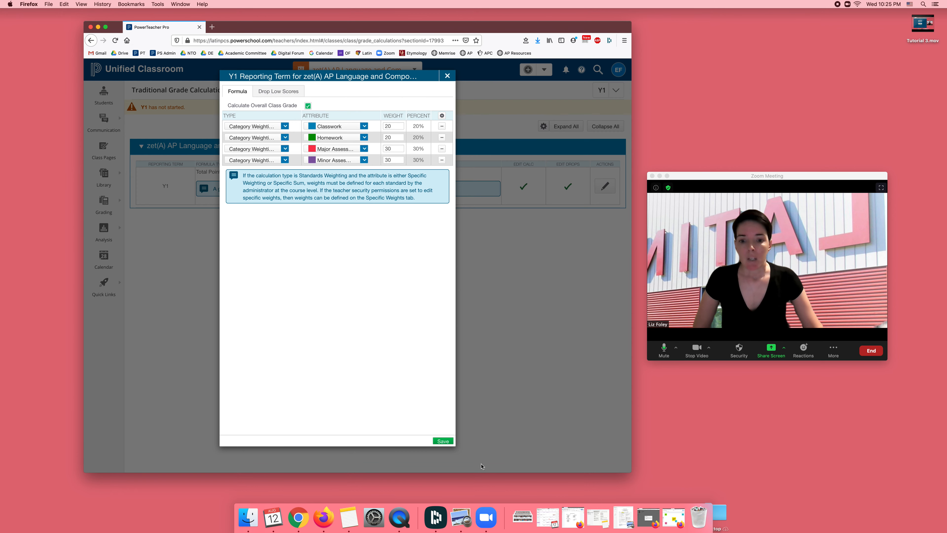
{"action": "left_click", "coordinate": [443, 441]}
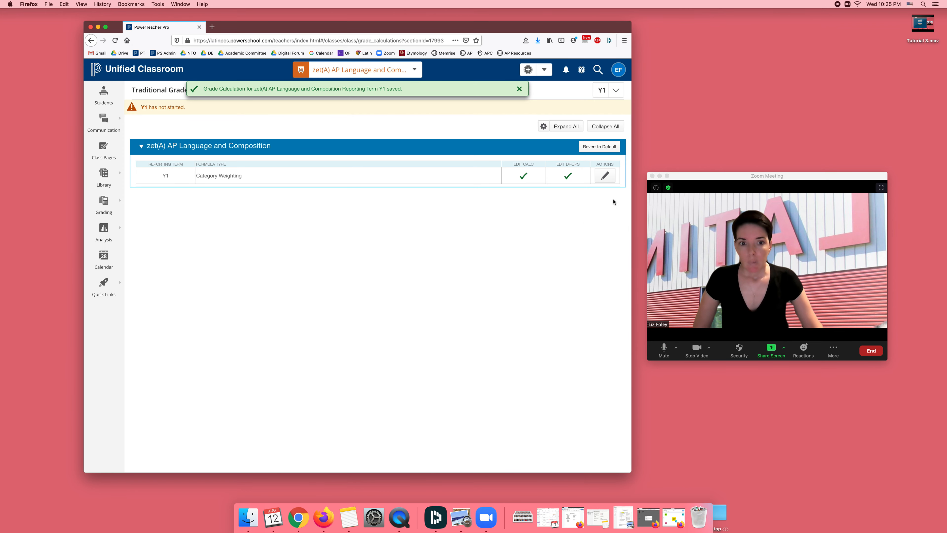
Reopen the saved Y1 formula to review its category weights, then close it by saving
{"action": "left_click", "coordinate": [605, 177]}
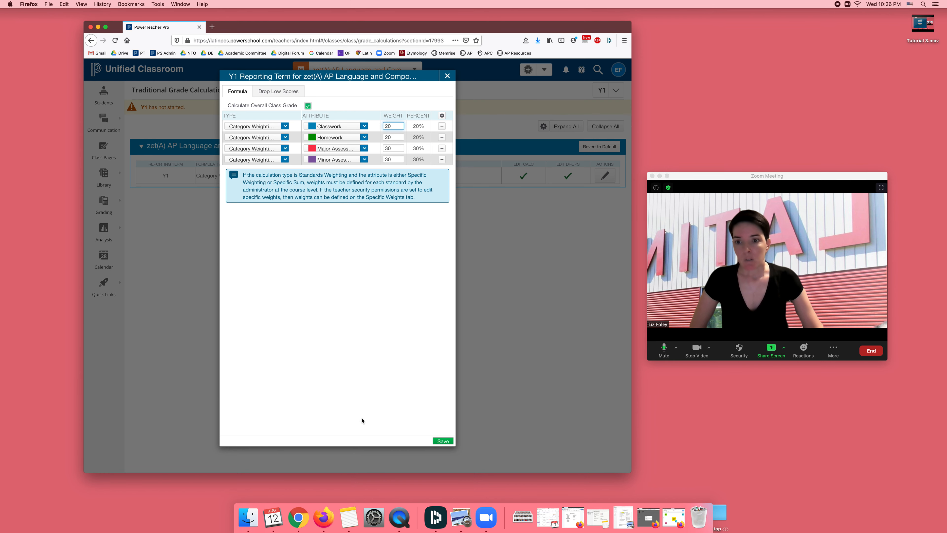
{"action": "left_click", "coordinate": [434, 441]}
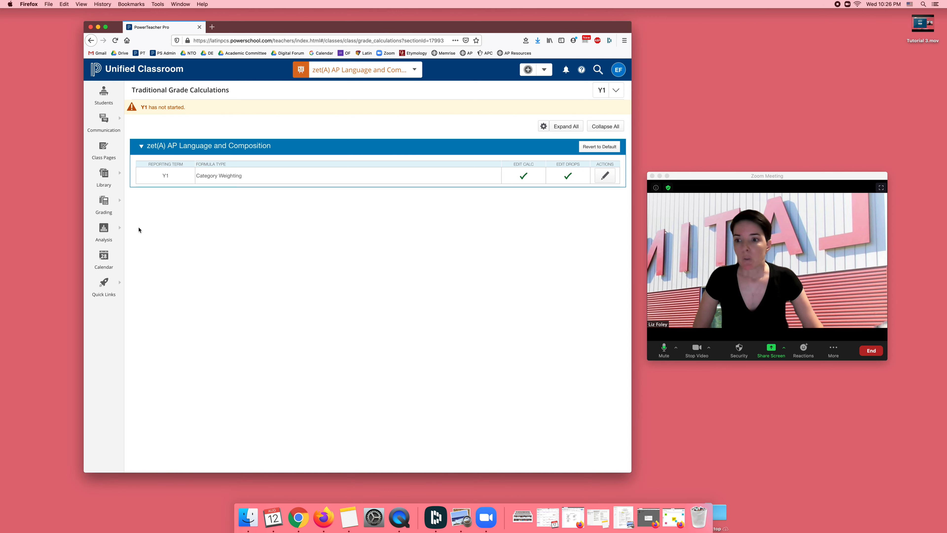
Start a new grading category on the Categories page and name it Projects
{"action": "left_click", "coordinate": [115, 205]}
{"action": "left_click", "coordinate": [161, 212]}
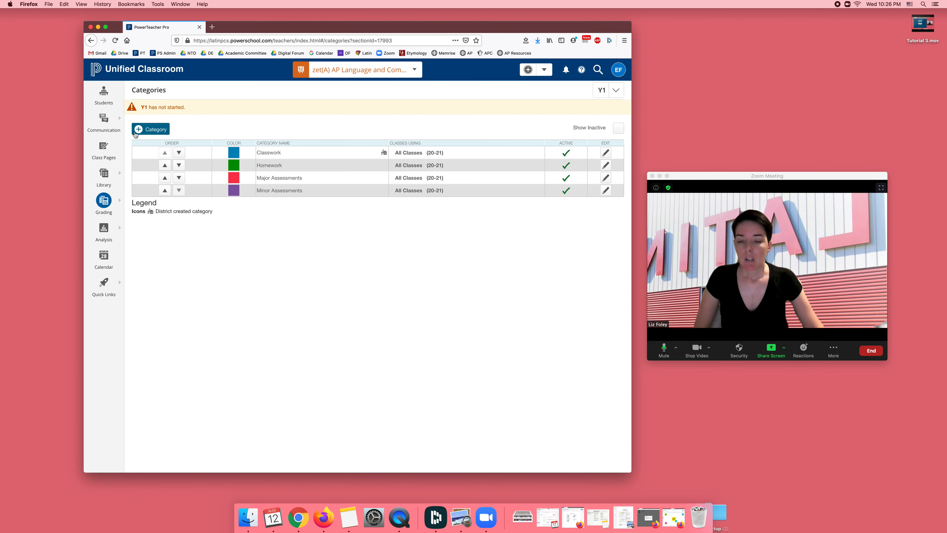
{"action": "left_click", "coordinate": [159, 132]}
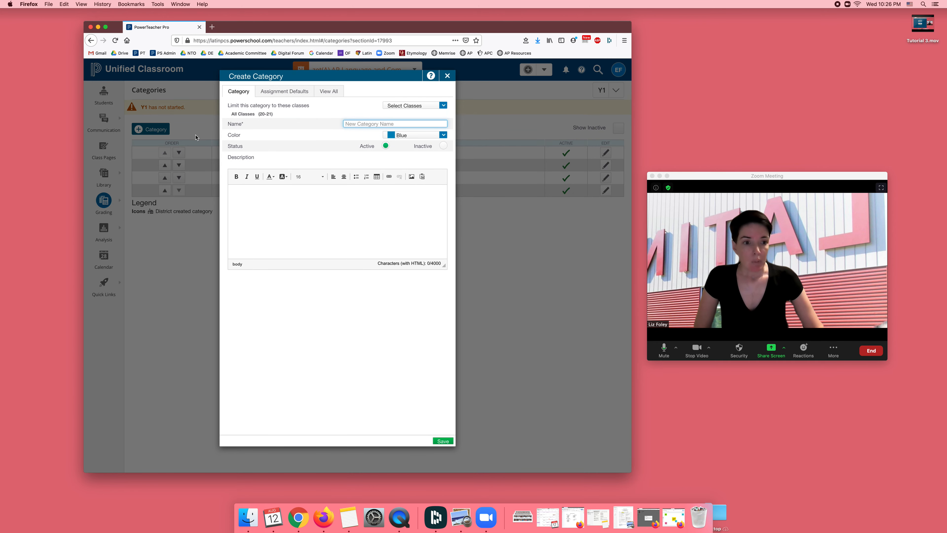
{"action": "type", "text": "Project"}
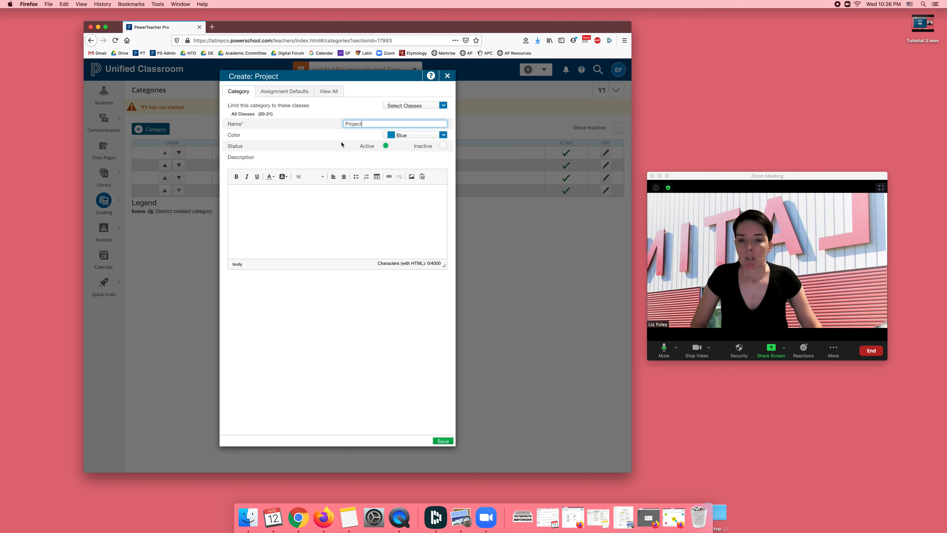
{"action": "left_click", "coordinate": [411, 142]}
{"action": "left_click", "coordinate": [407, 125]}
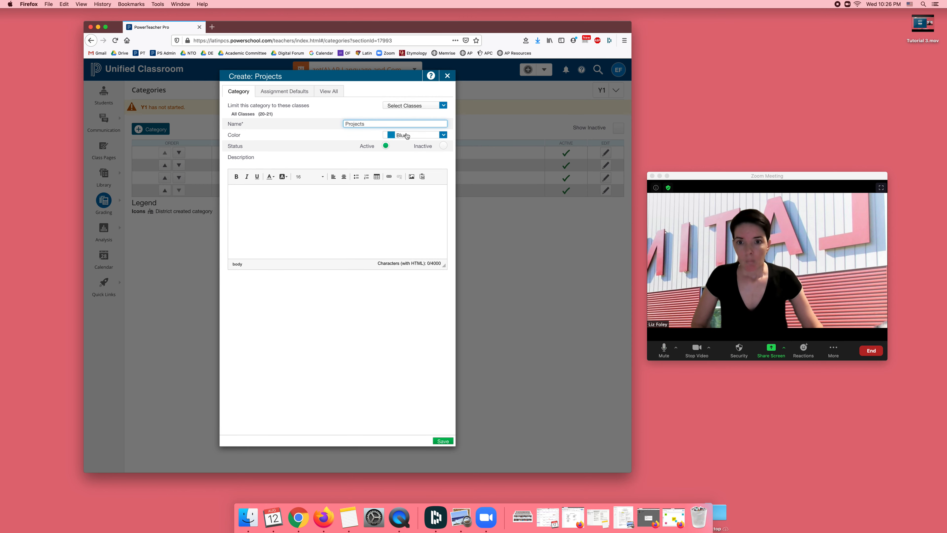
Set the Projects category's color to Purple and enter "Projects..." as its description
{"action": "left_click", "coordinate": [408, 135]}
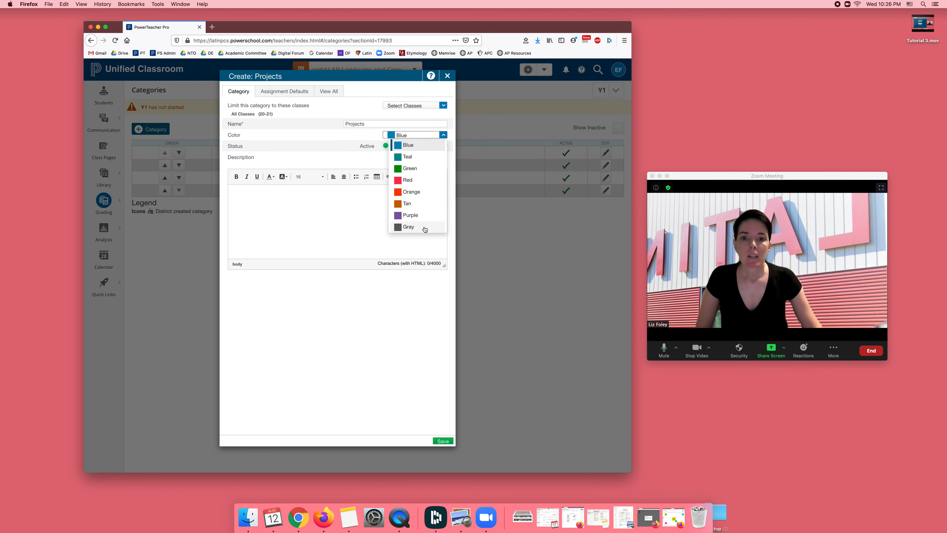
{"action": "left_click", "coordinate": [428, 214]}
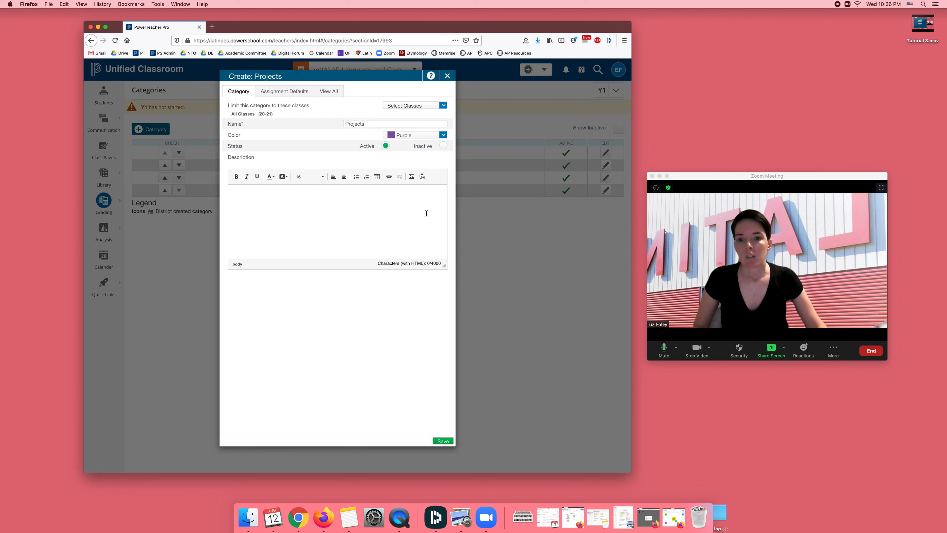
{"action": "left_click", "coordinate": [416, 227]}
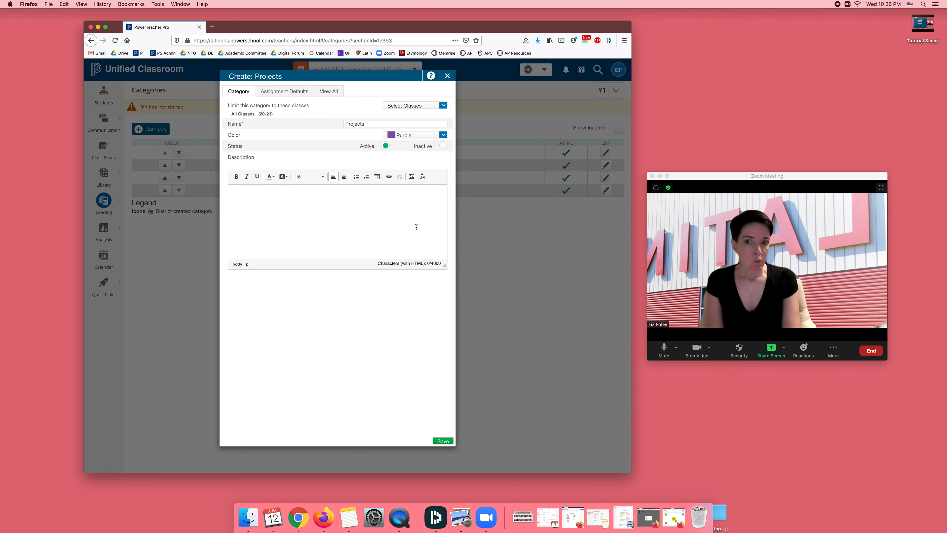
{"action": "type", "text": "Projects...."}
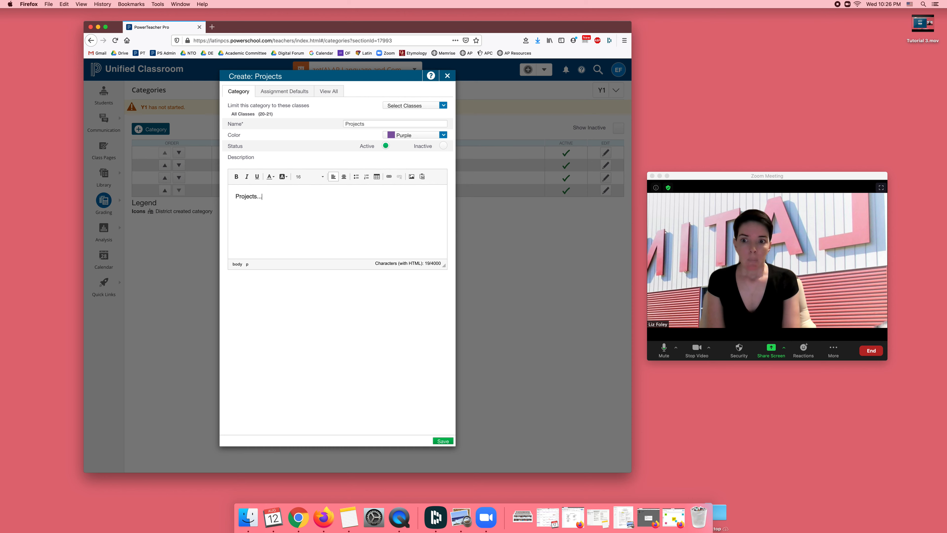
Set the category's assignment default to 20 points and save the new Projects category
{"action": "left_click", "coordinate": [299, 91]}
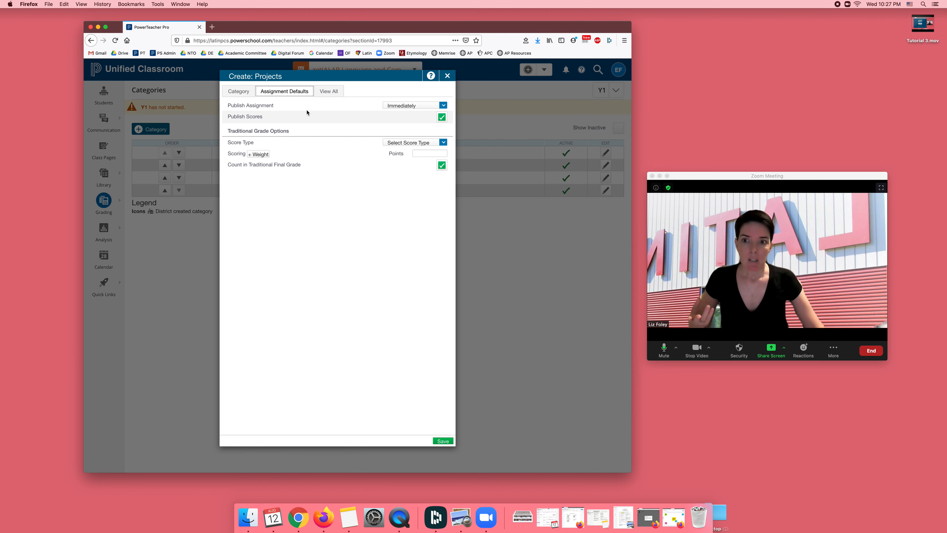
{"action": "left_click", "coordinate": [430, 143]}
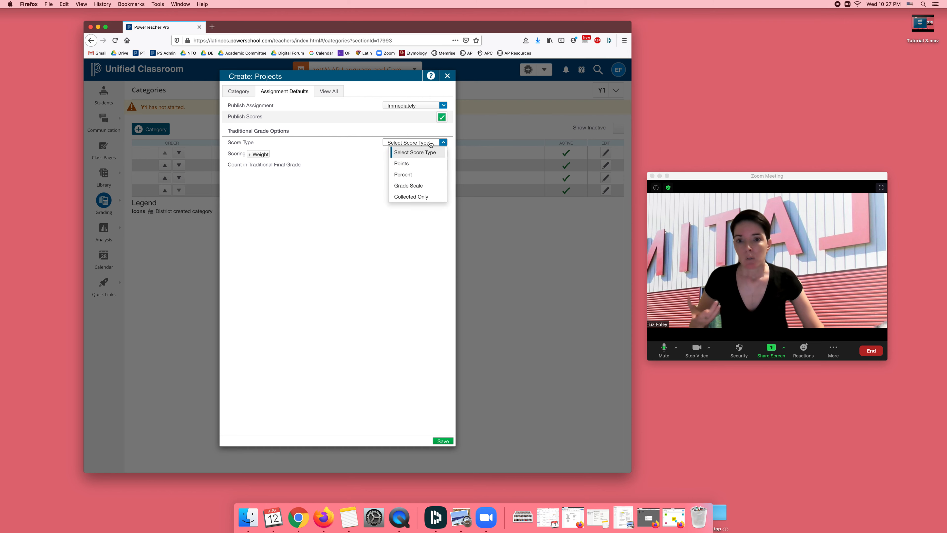
{"action": "left_click", "coordinate": [354, 153]}
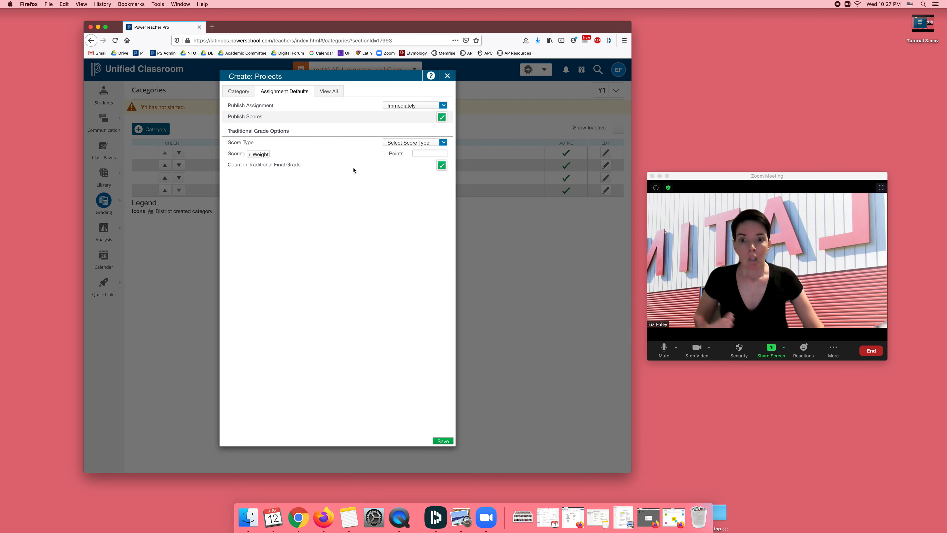
{"action": "left_click", "coordinate": [430, 154]}
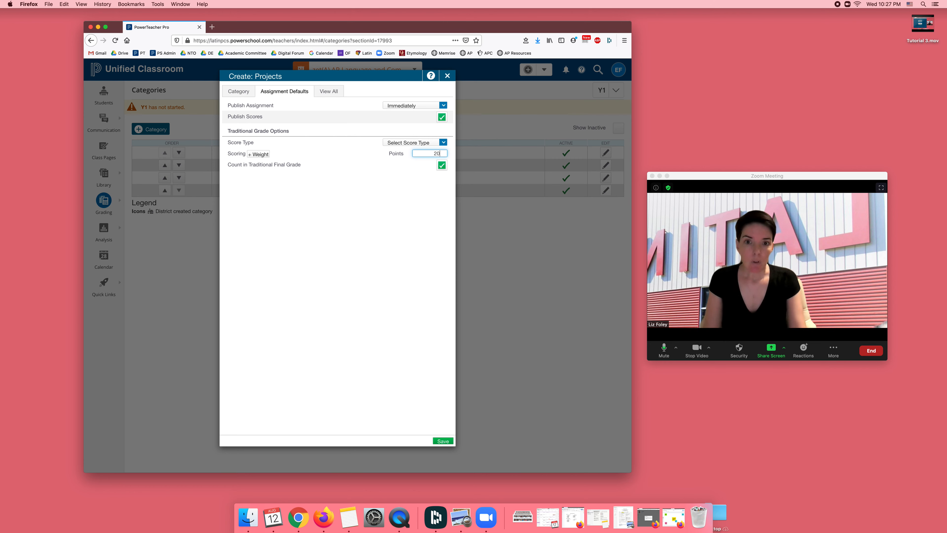
{"action": "left_click", "coordinate": [444, 442]}
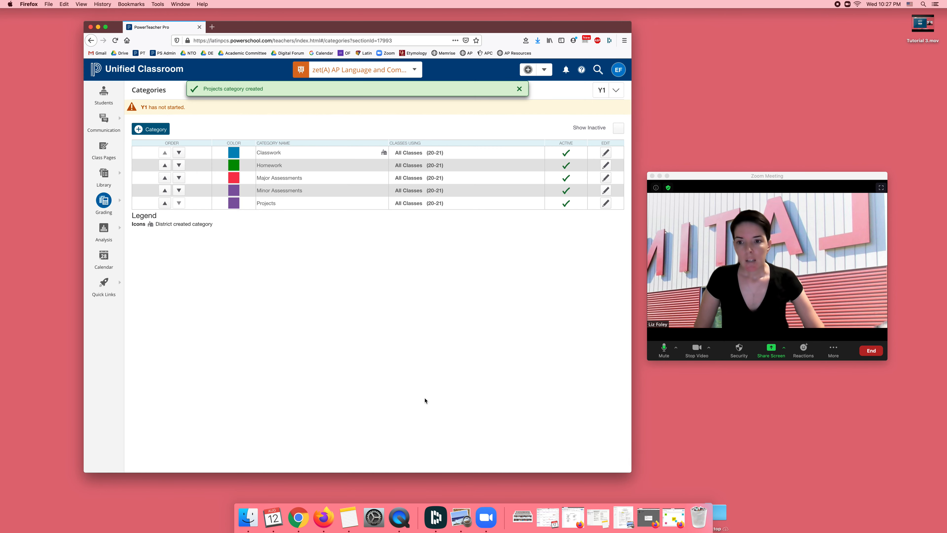